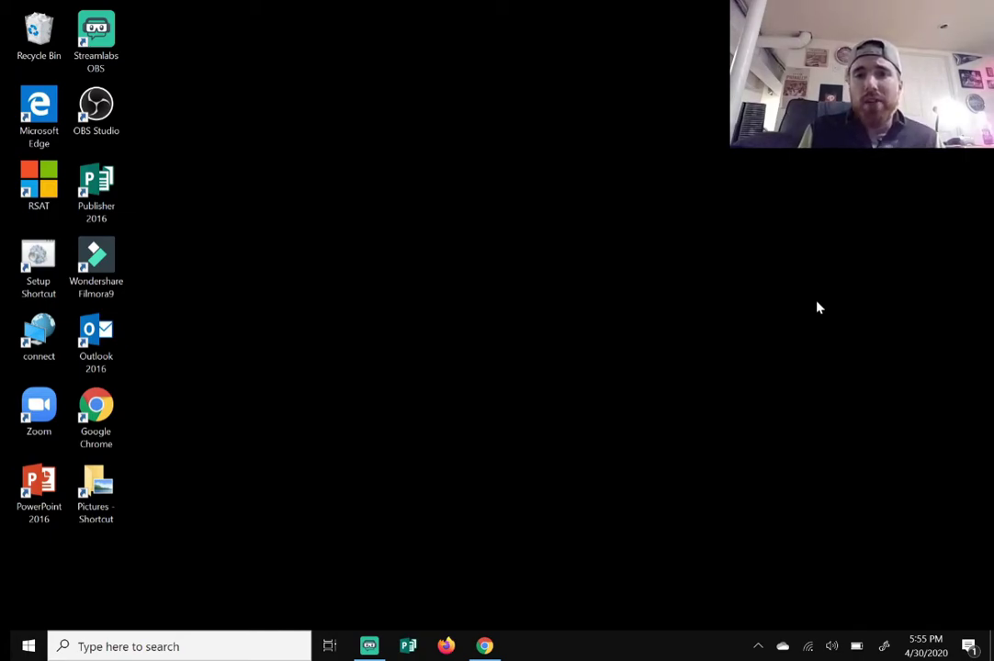
Search Google for 'vlc player download' and open videolan.org's official VLC for Windows page
left_click(484, 646)
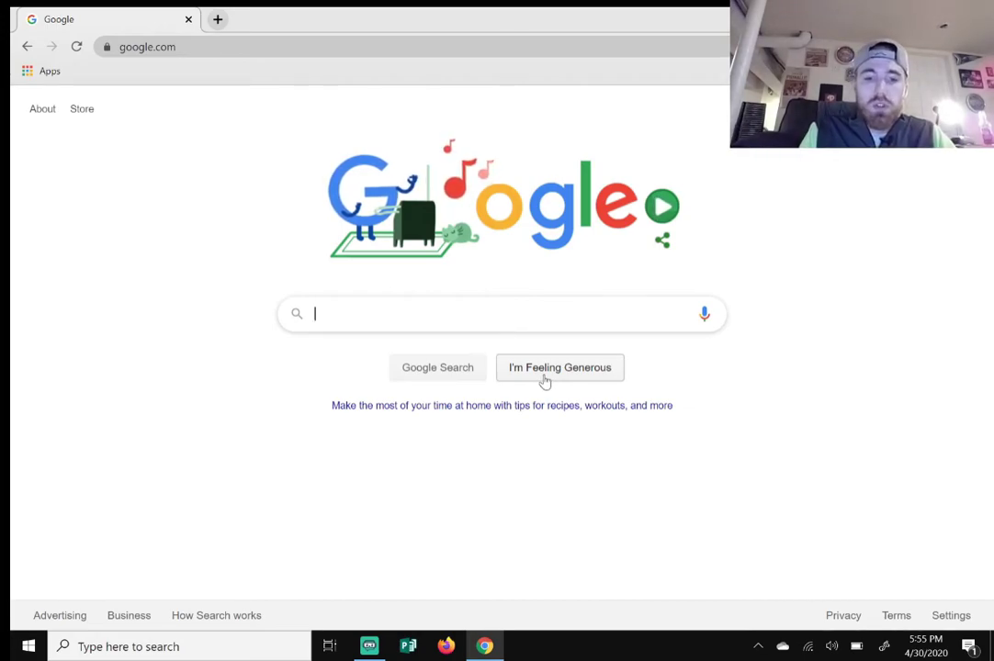
type("vlc")
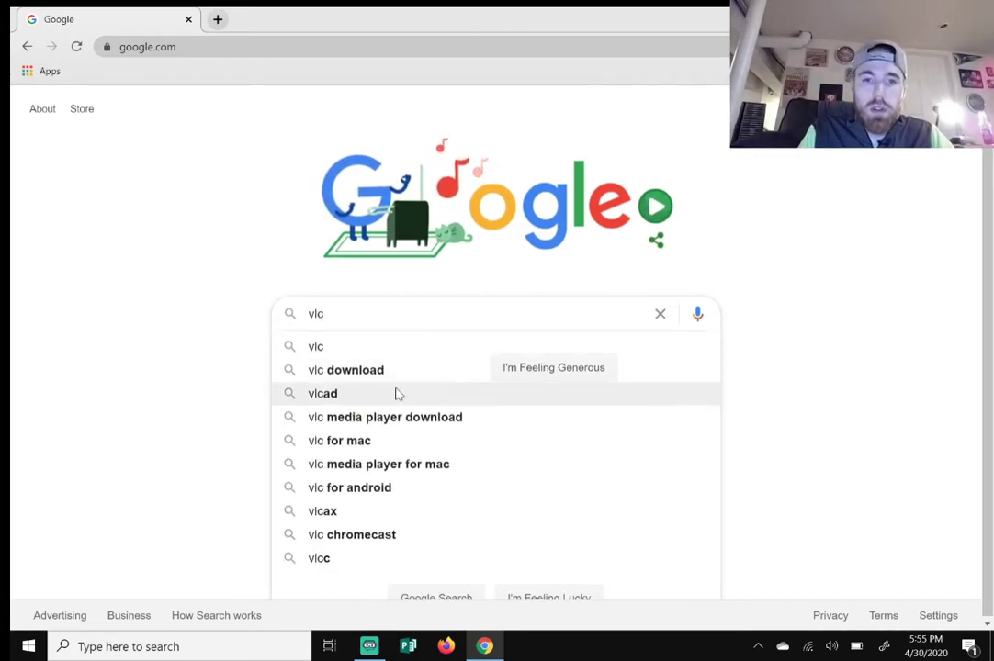
type(" player")
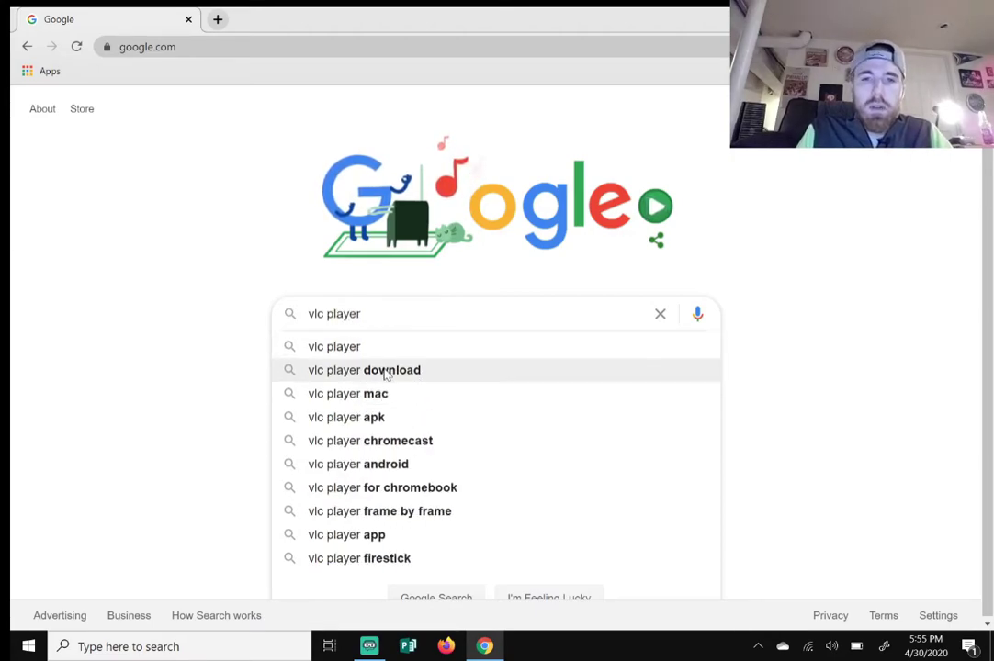
left_click(385, 370)
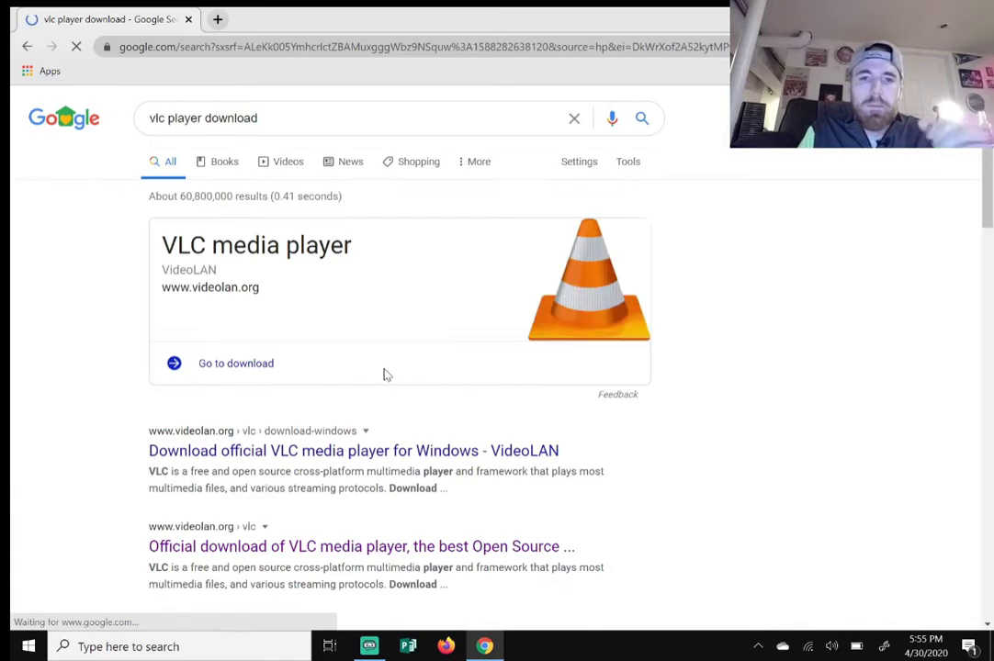
scroll(64, 456, "down", 1)
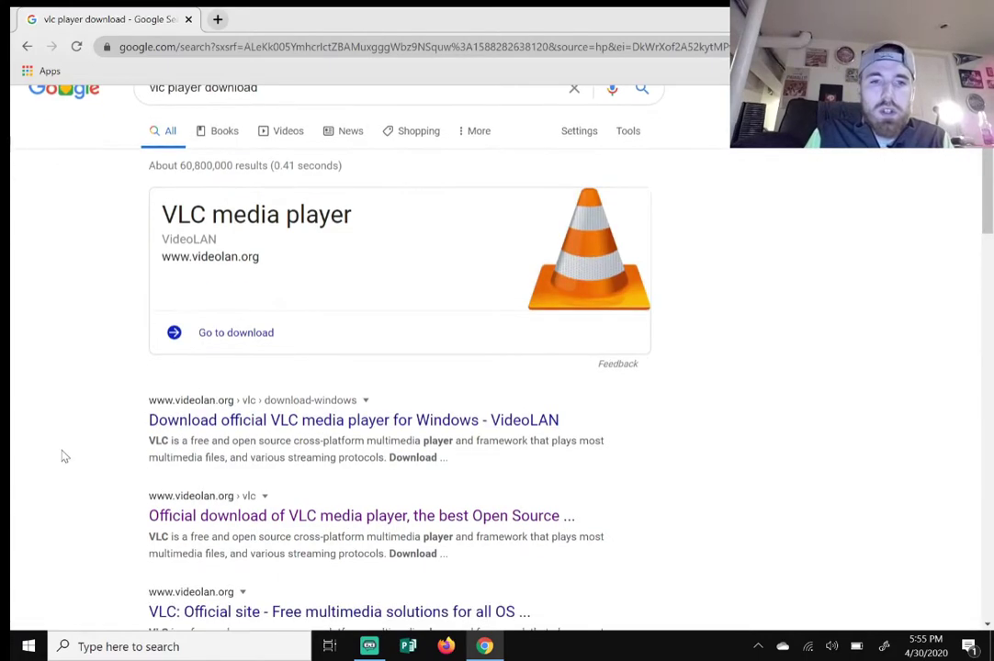
left_click(250, 421)
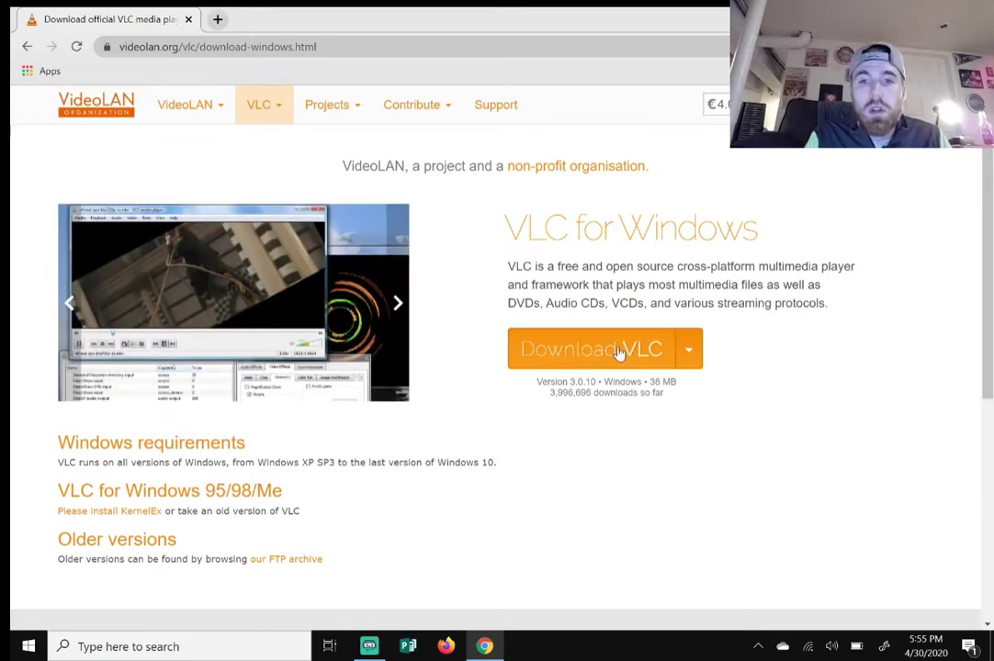
Download the vlc-3.0.10-win32.exe installer and run it from Chrome's download shelf
left_click(620, 354)
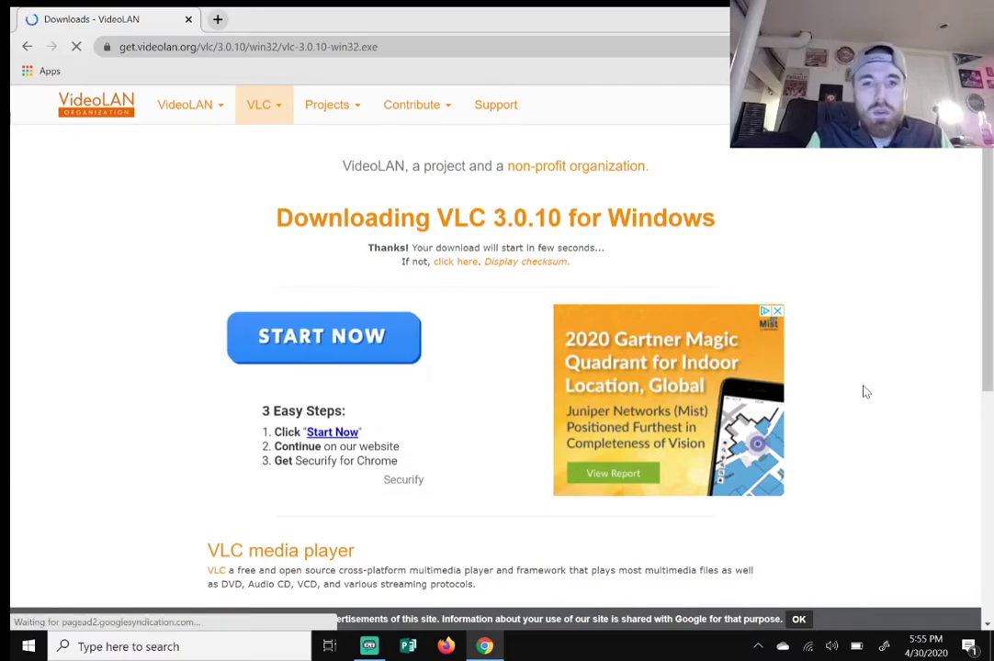
left_click_drag(989, 226, 989, 233)
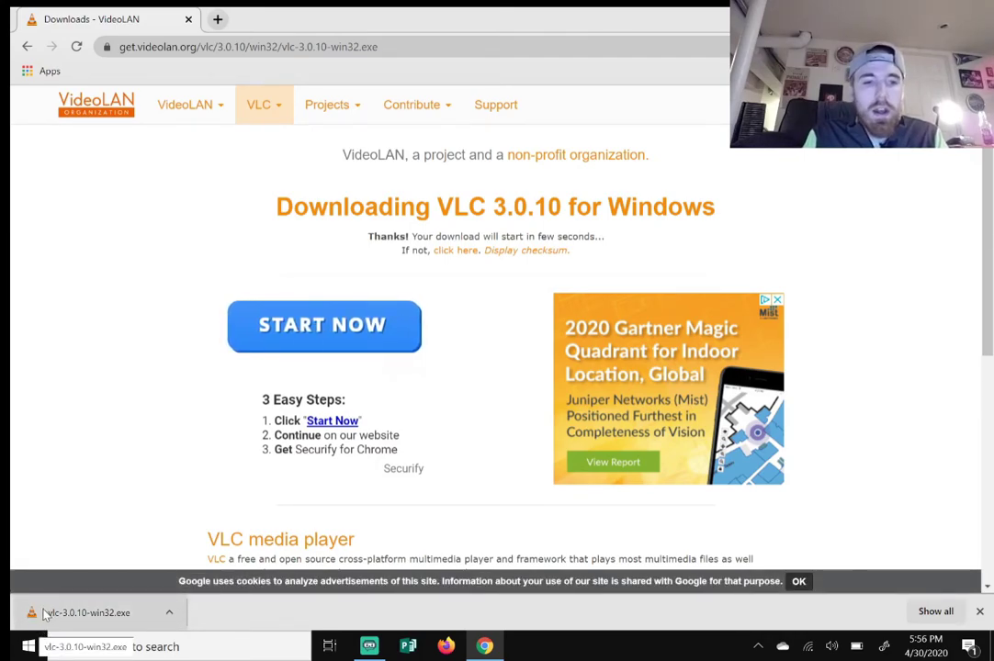
left_click(108, 618)
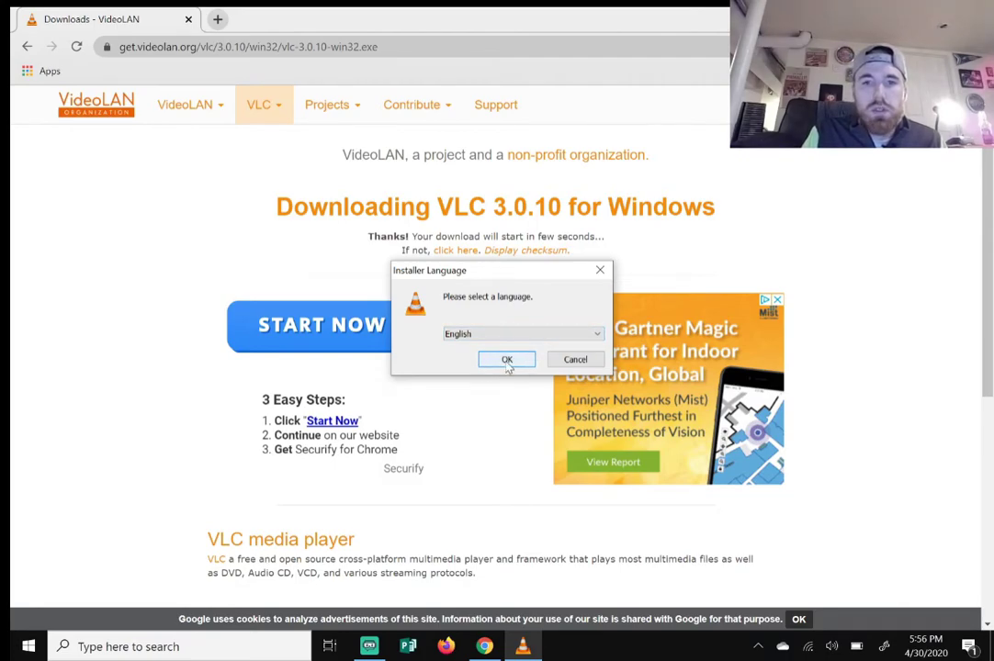
Keep English as the installer language and accept defaults on the Welcome, License and Components pages
left_click(519, 333)
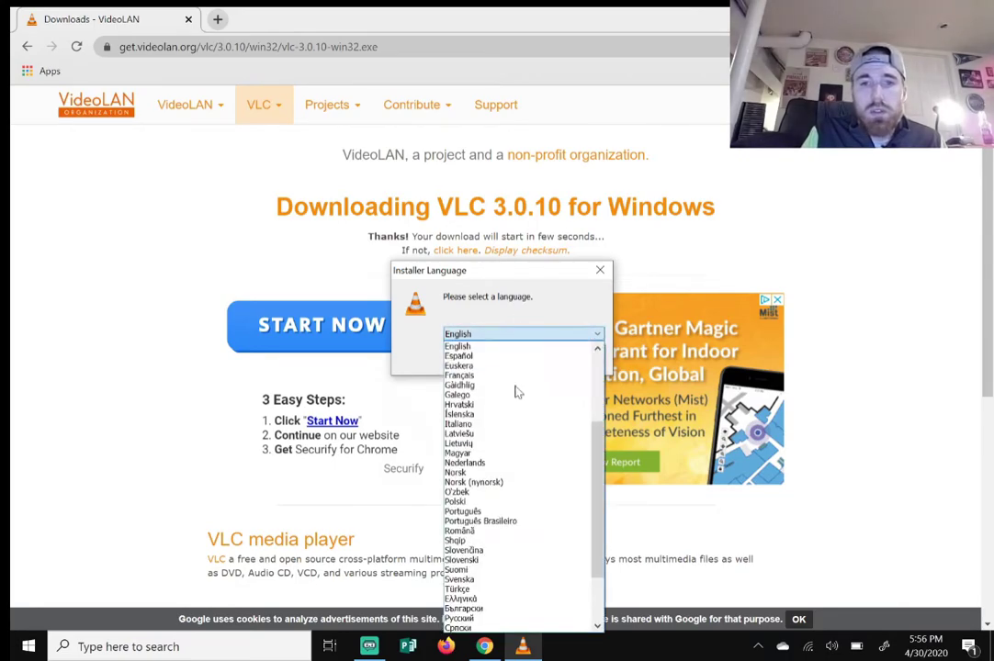
left_click(488, 347)
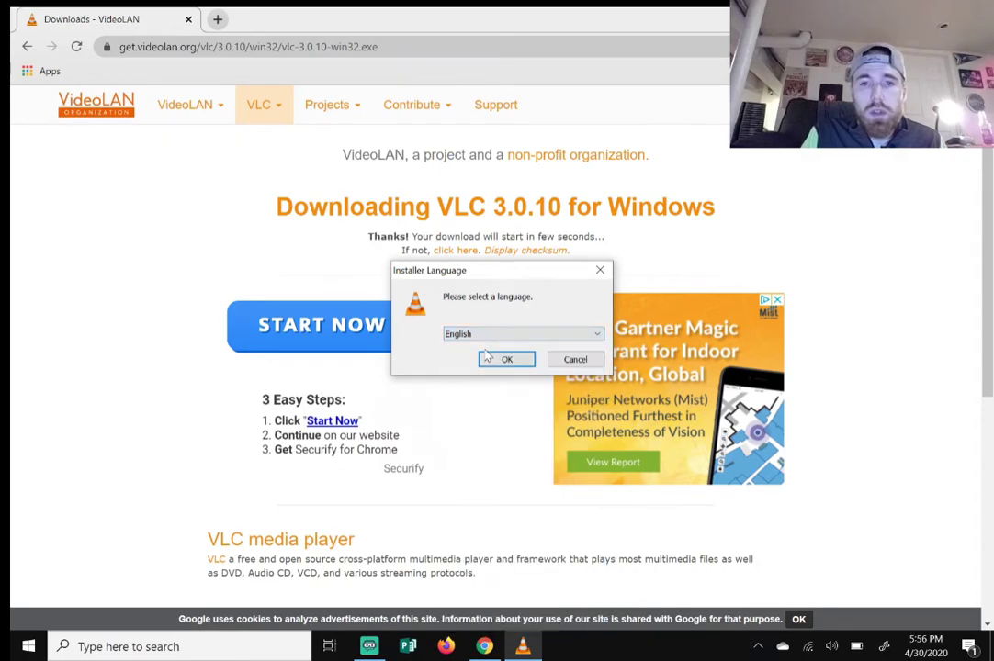
left_click(505, 365)
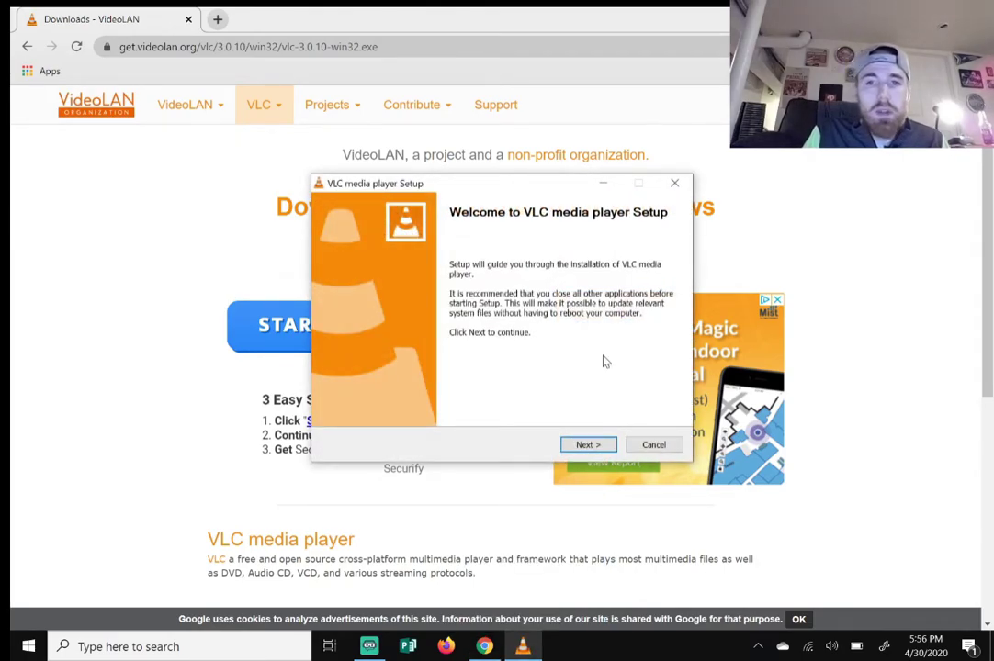
left_click(600, 445)
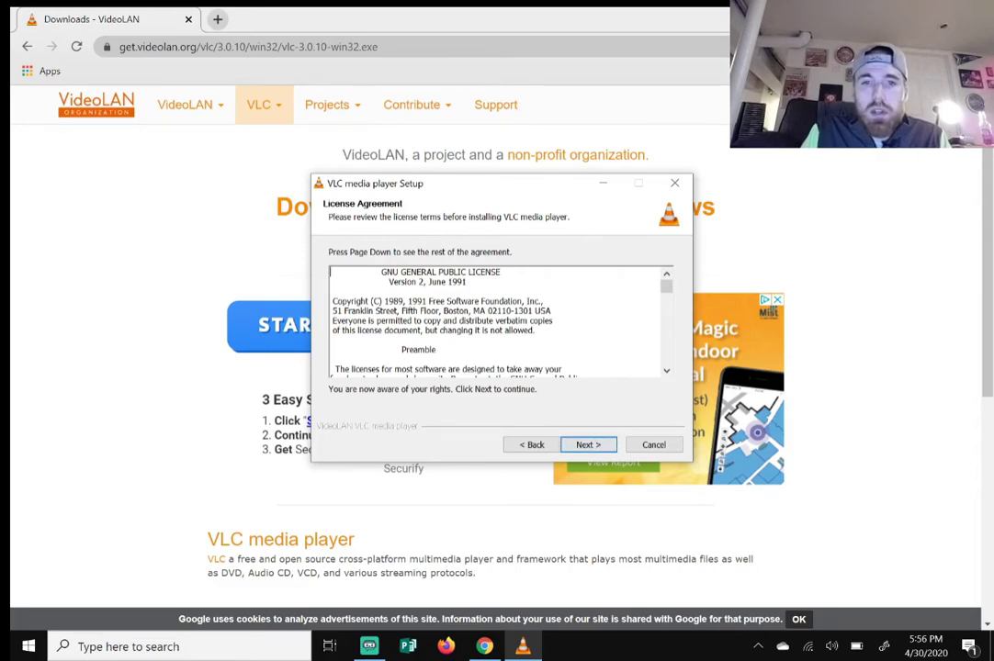
left_click(584, 445)
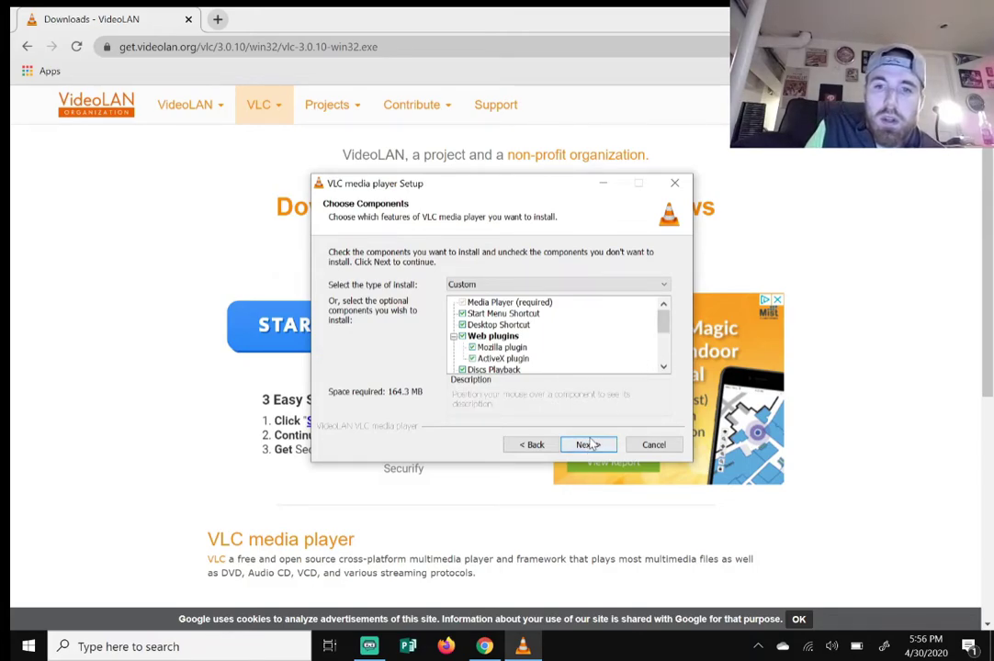
left_click(585, 447)
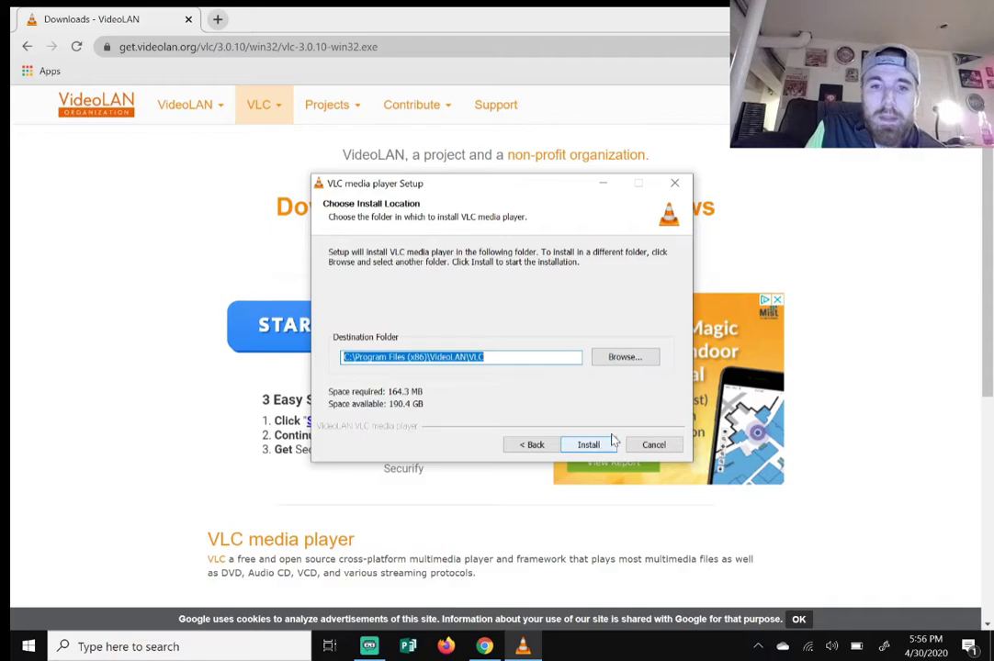
Install VLC to the default folder, untick 'Run VLC media player', finish, and show the desktop
left_click(591, 444)
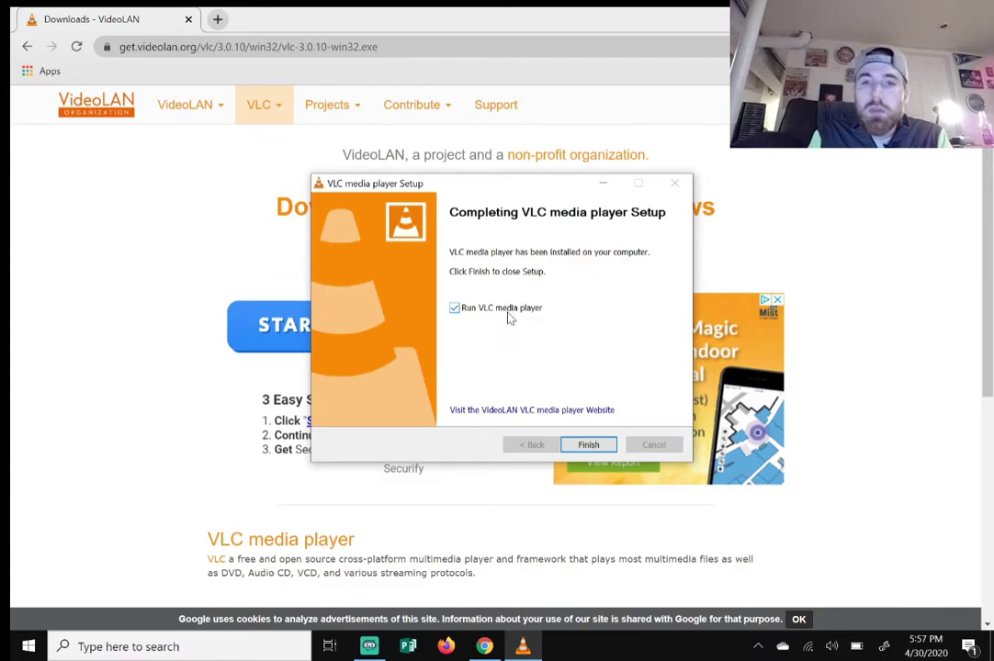
left_click(455, 310)
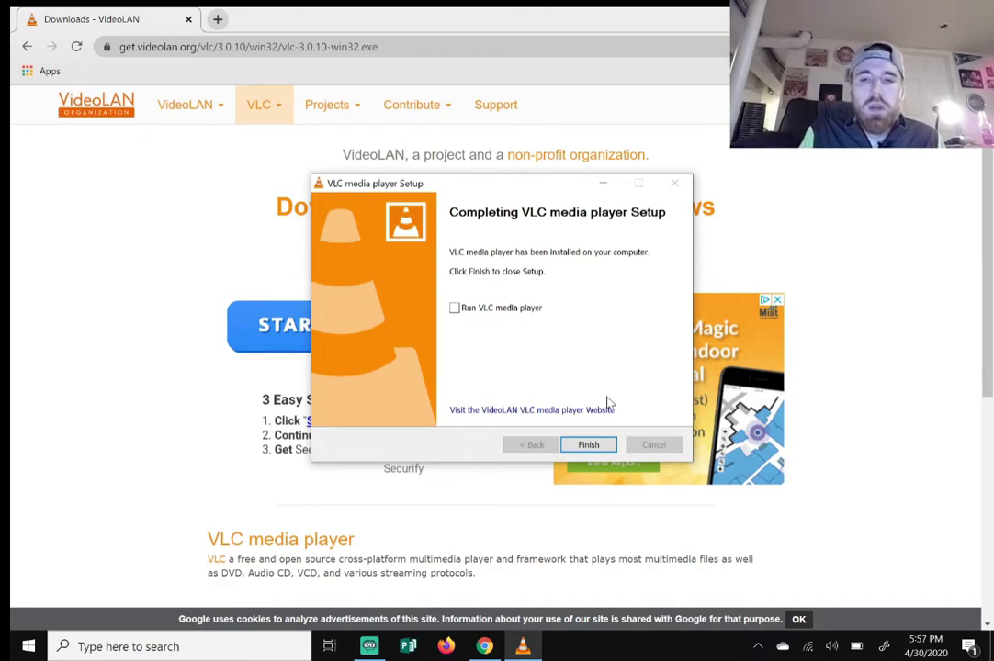
left_click(599, 448)
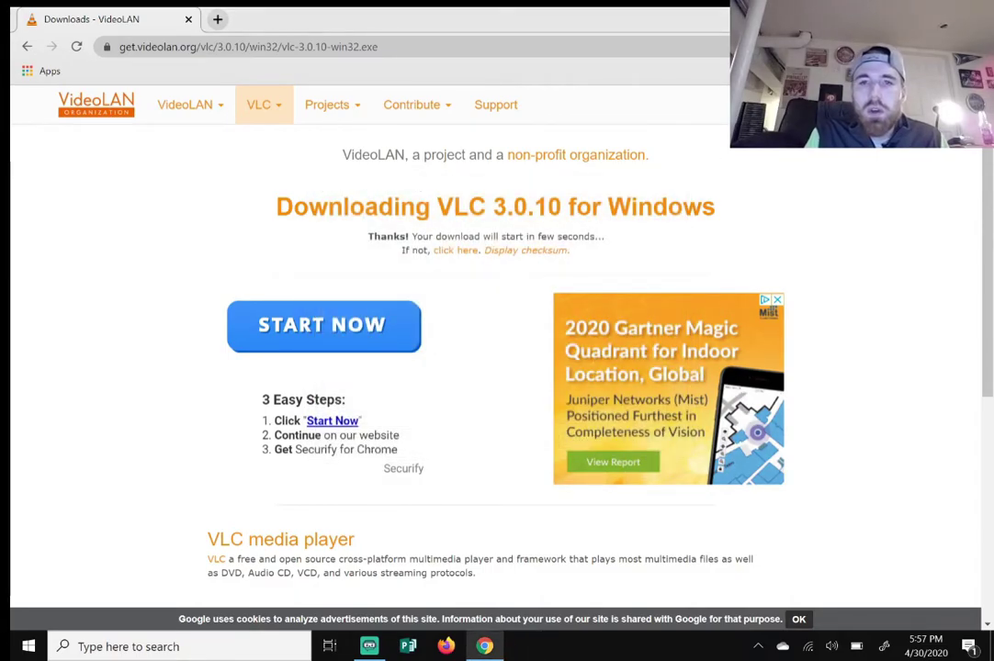
key("super+d")
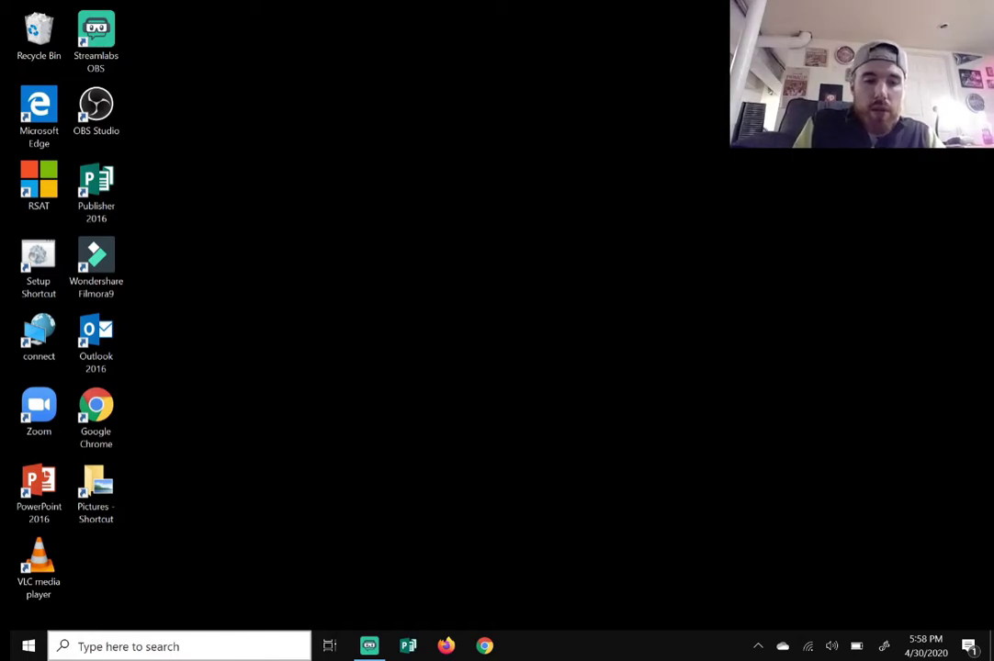
Launch File Explorer from Windows search and open the SUPERBOWLLII disc in DVD RW Drive (D:)
left_click(225, 648)
type("w")
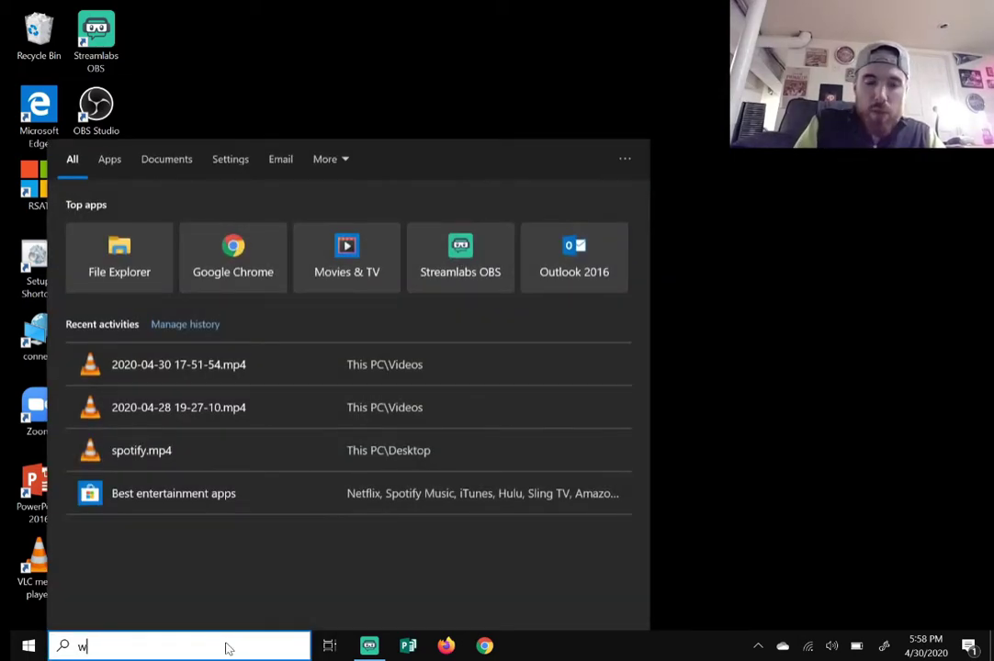
type("indows ")
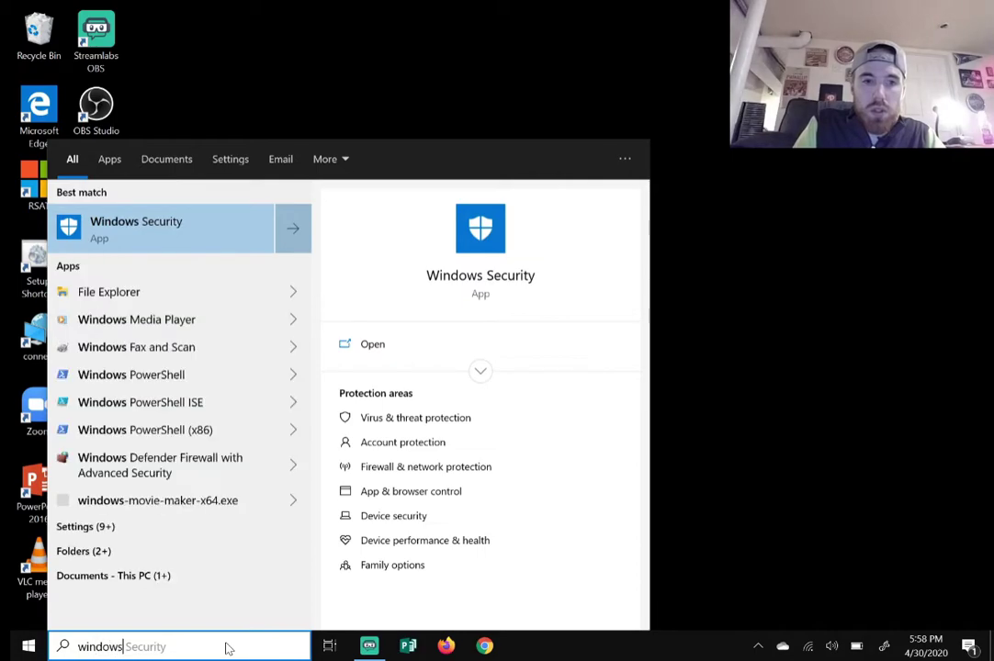
type("ex")
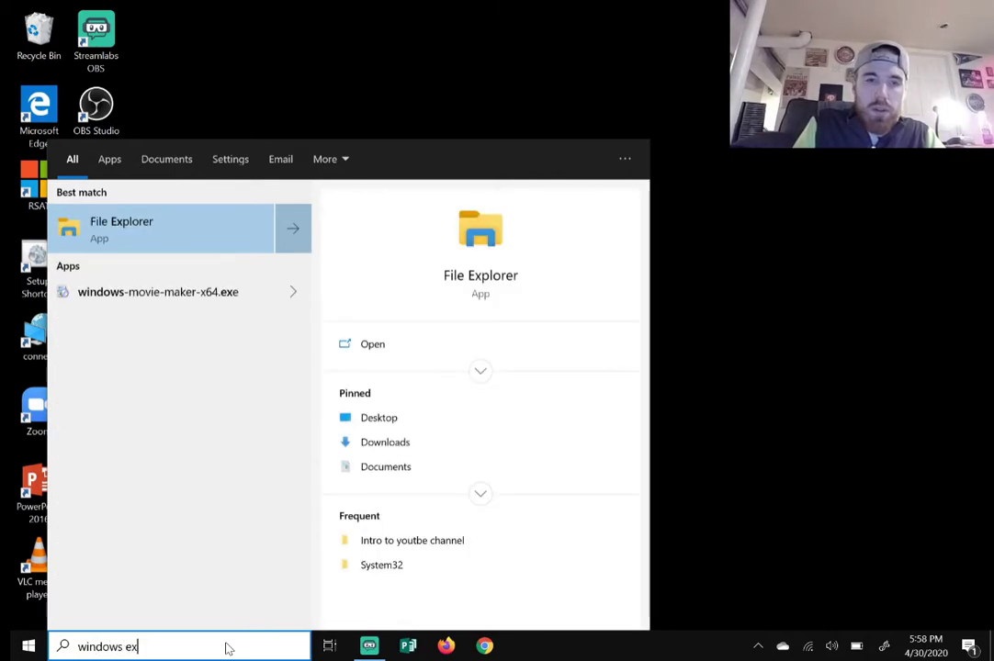
left_click(187, 242)
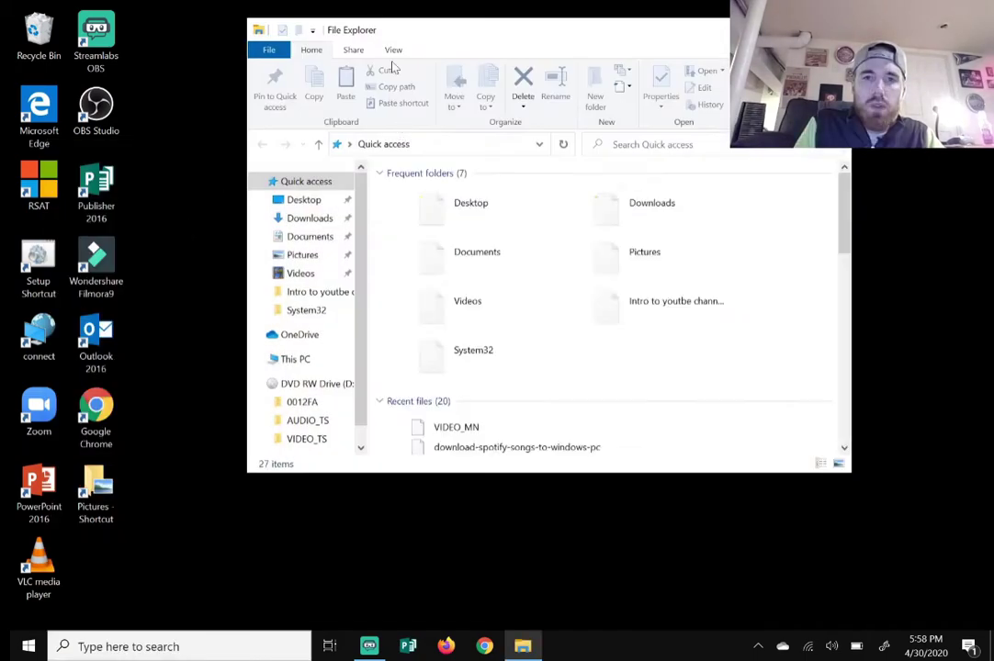
left_click_drag(441, 38, 510, 49)
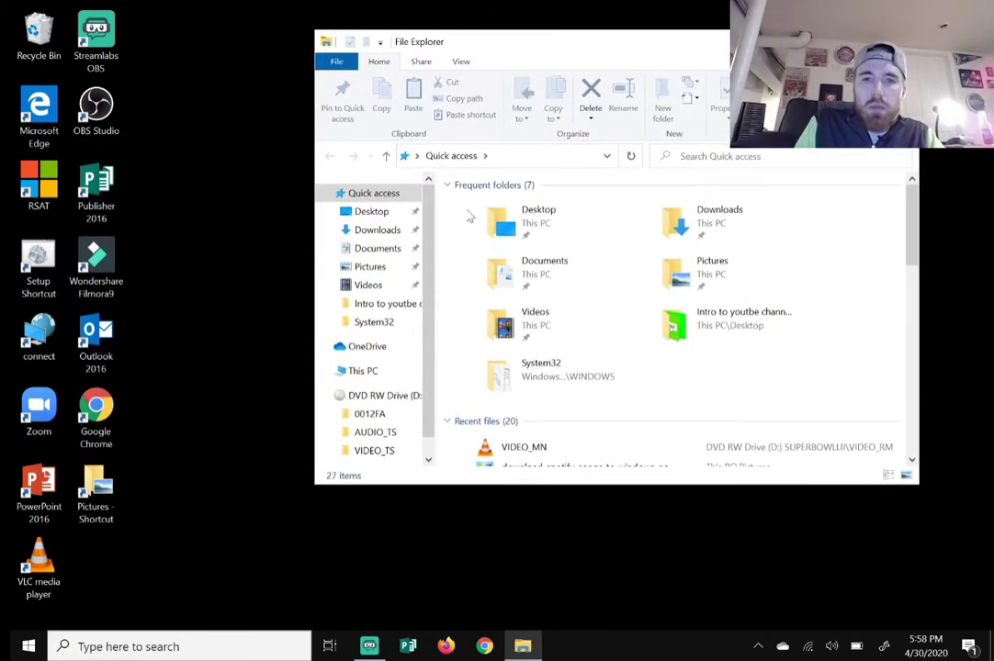
scroll(422, 287, "down", 1)
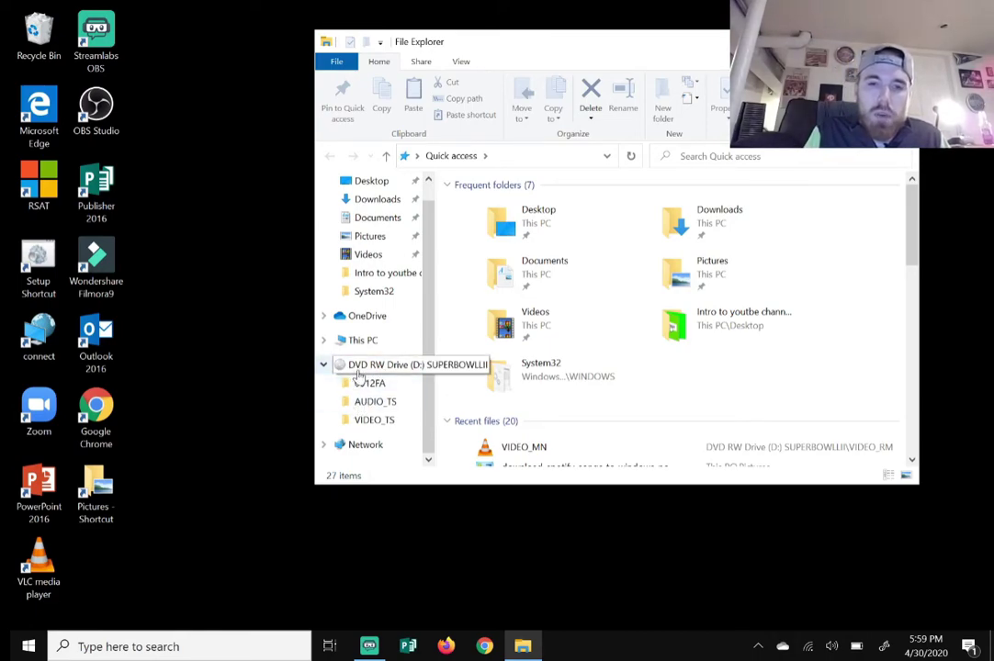
left_click(365, 370)
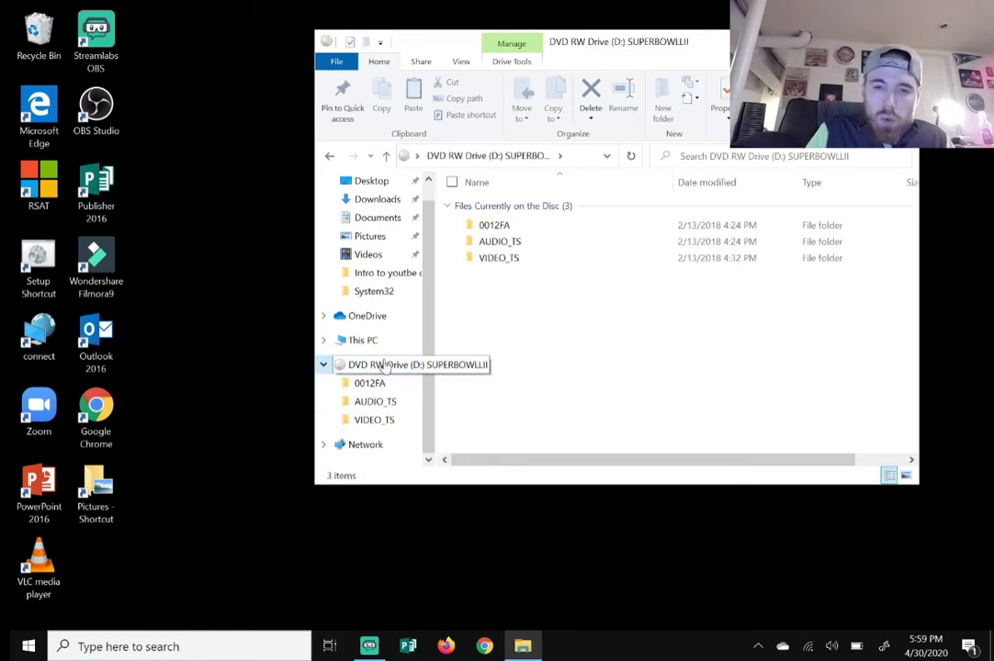
Create a 'CD Drive - Shortcut' on the desktop beside Streamlabs OBS and close Explorer
left_click_drag(385, 365, 188, 89)
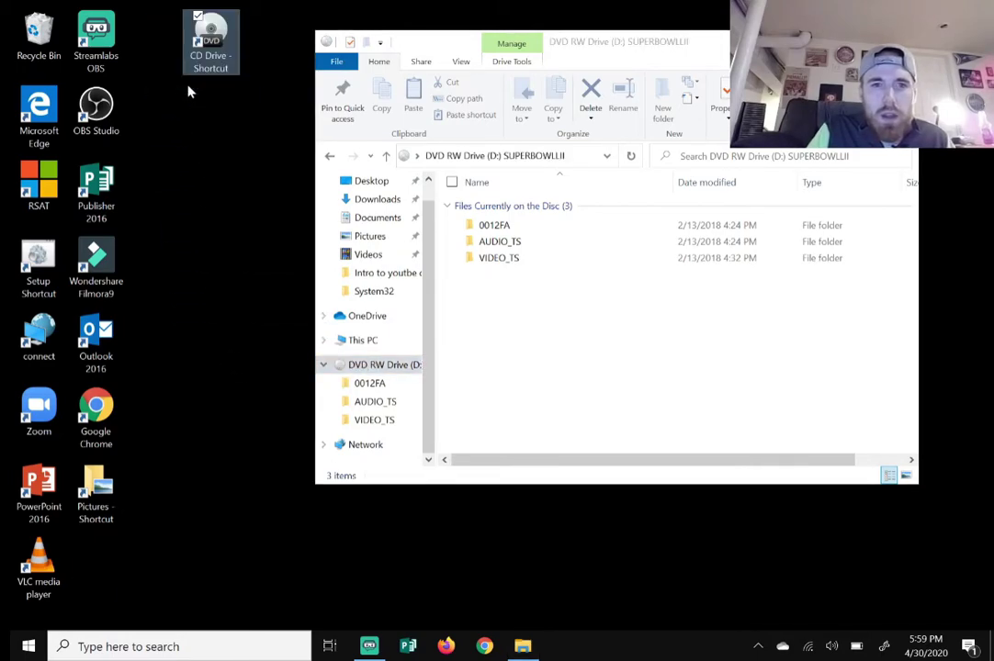
key("alt+F4")
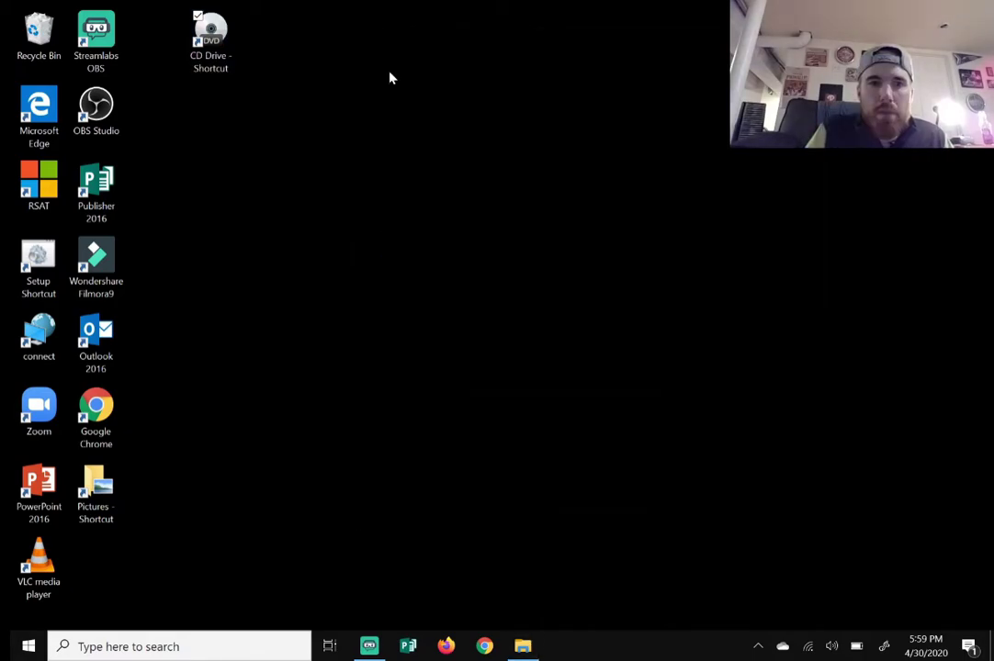
left_click_drag(222, 49, 185, 66)
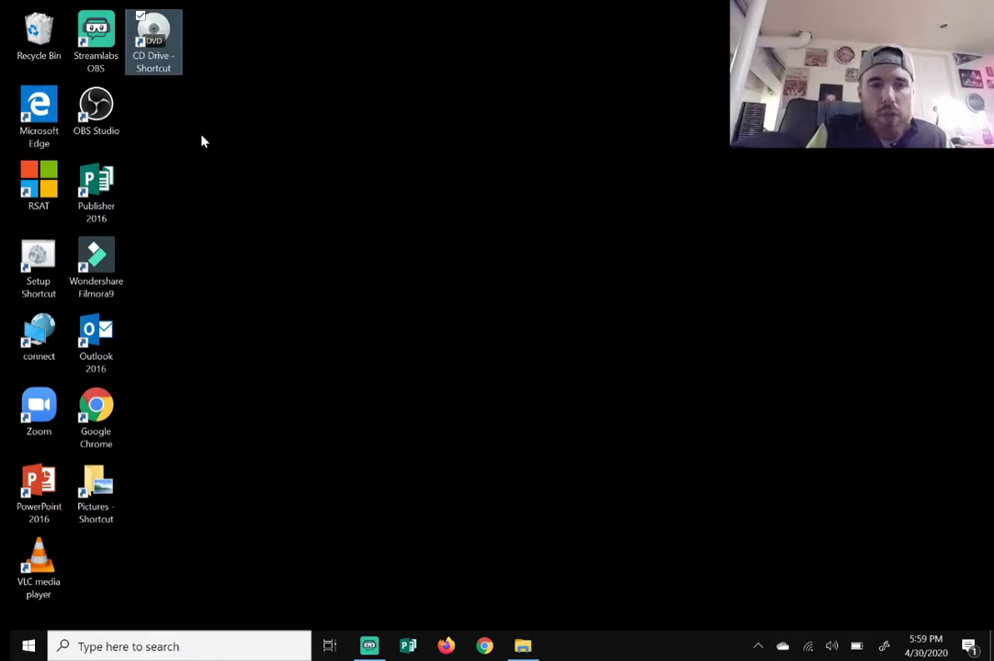
left_click(277, 116)
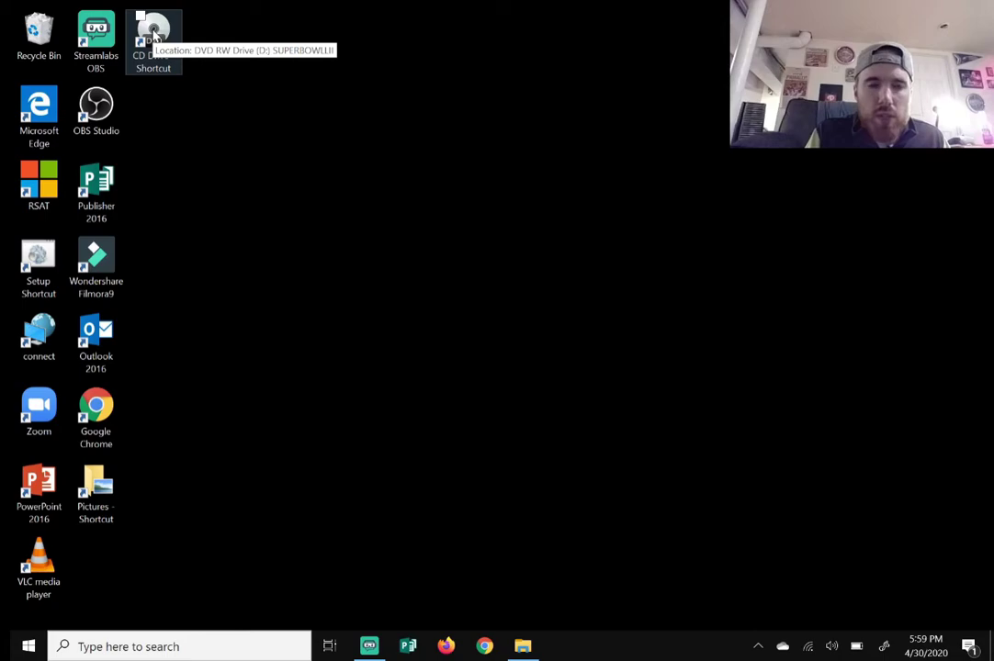
Play the disc with VLC media player from the CD Drive shortcut's context menu
right_click(154, 34)
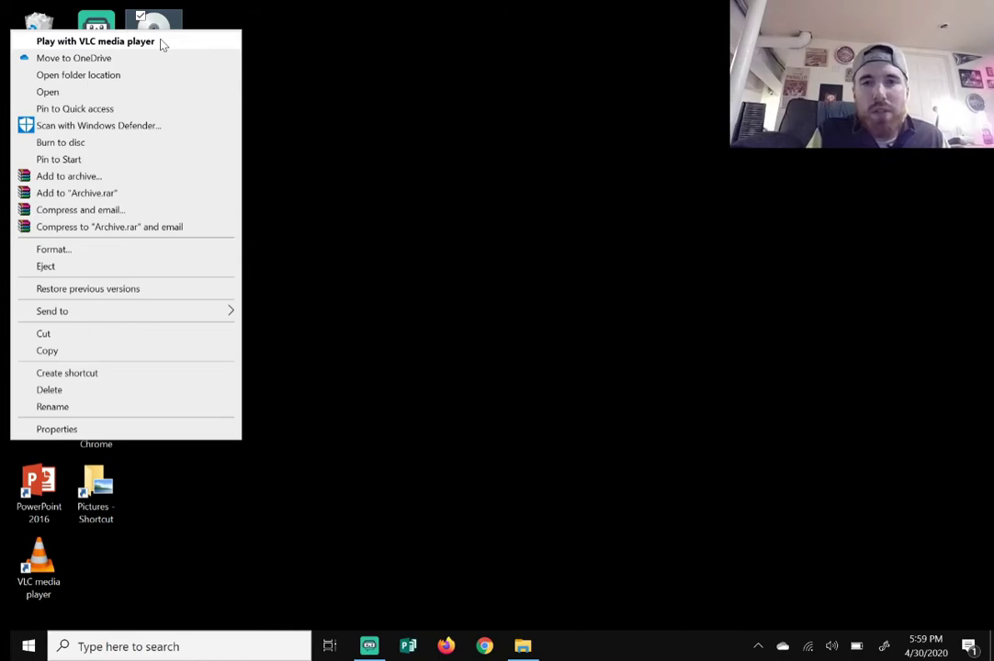
left_click(312, 62)
right_click(158, 39)
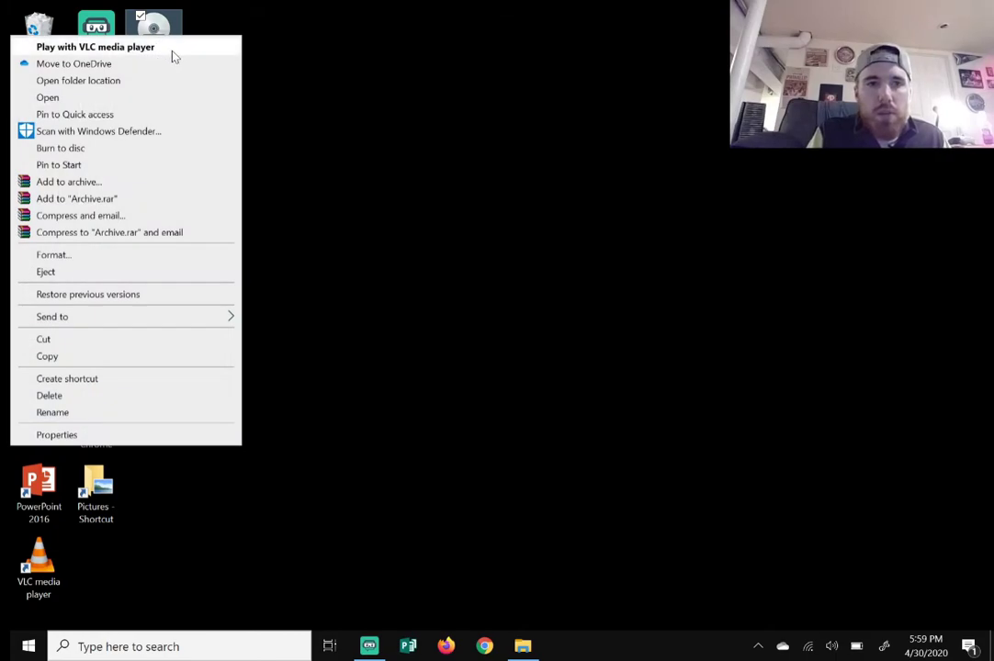
left_click(170, 52)
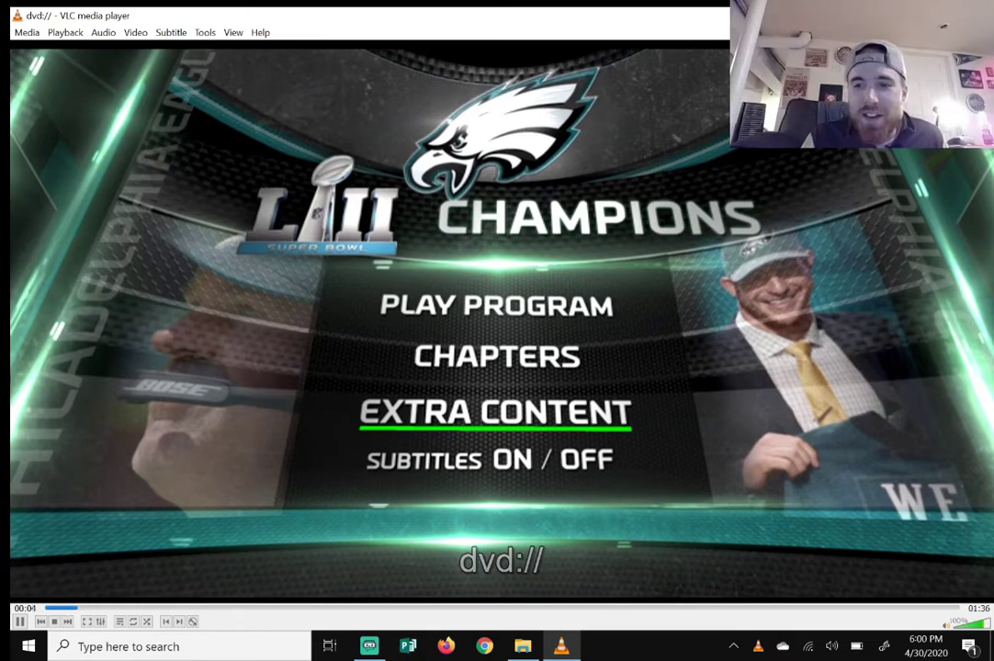
Lower VLC's volume to 71% and choose PLAY PROGRAM on the Super Bowl DVD menu
key("Up")
right_click(965, 620)
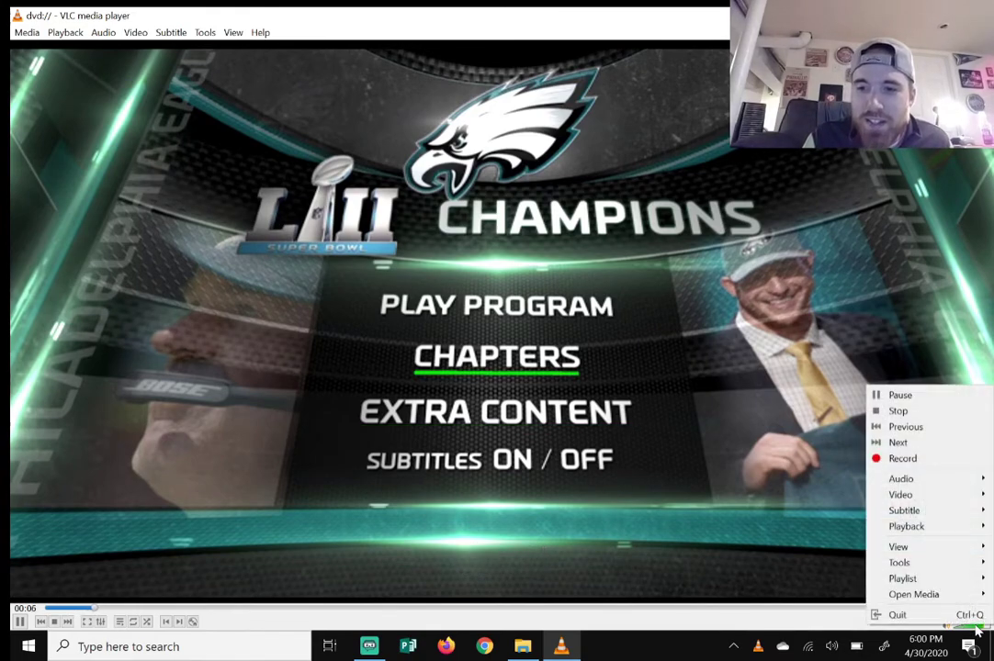
left_click(976, 628)
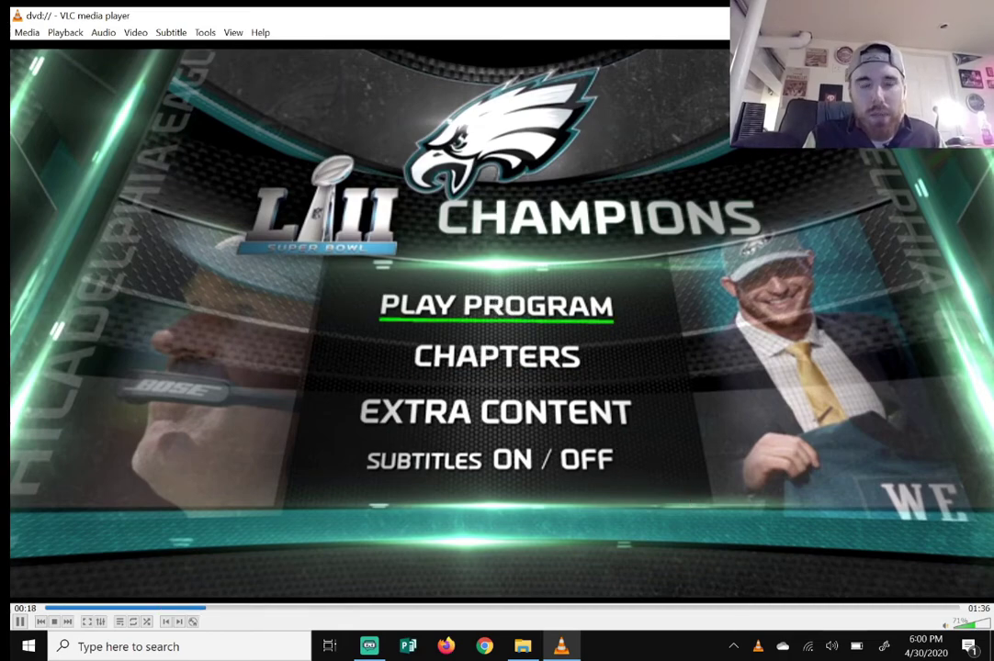
left_click(508, 306)
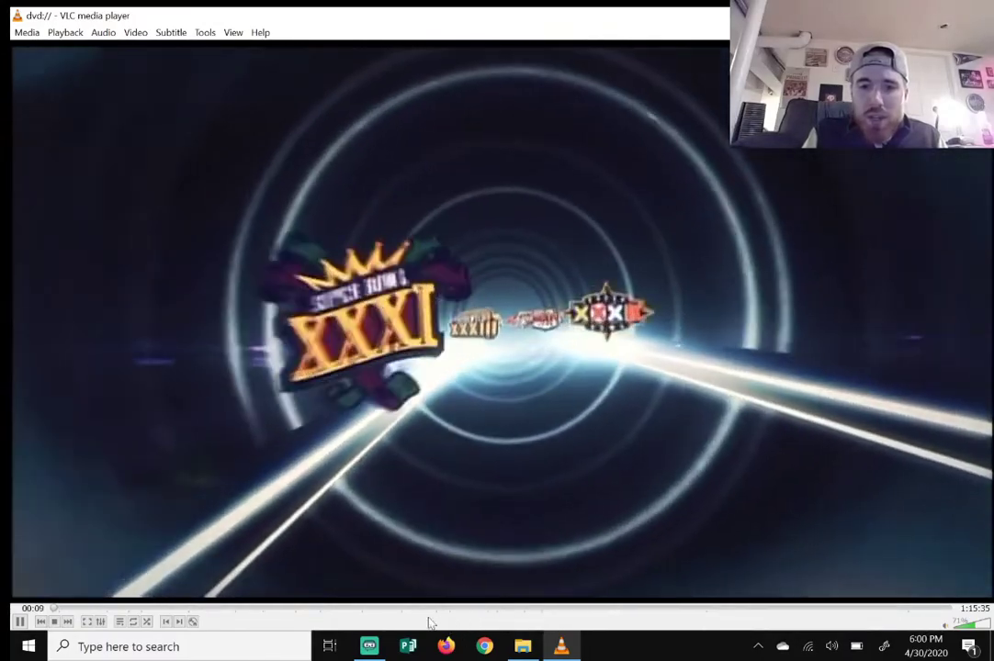
Seek the title to about 29:00, 42:10, 1:01:38 and 1:11, then back to 1:09:32
left_click(406, 610)
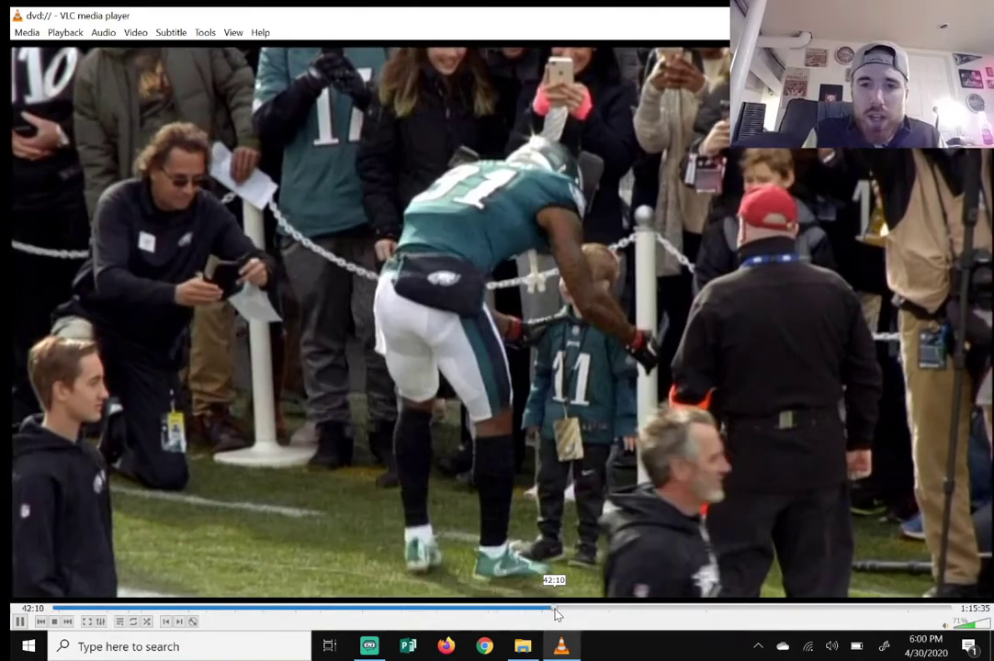
left_click(555, 609)
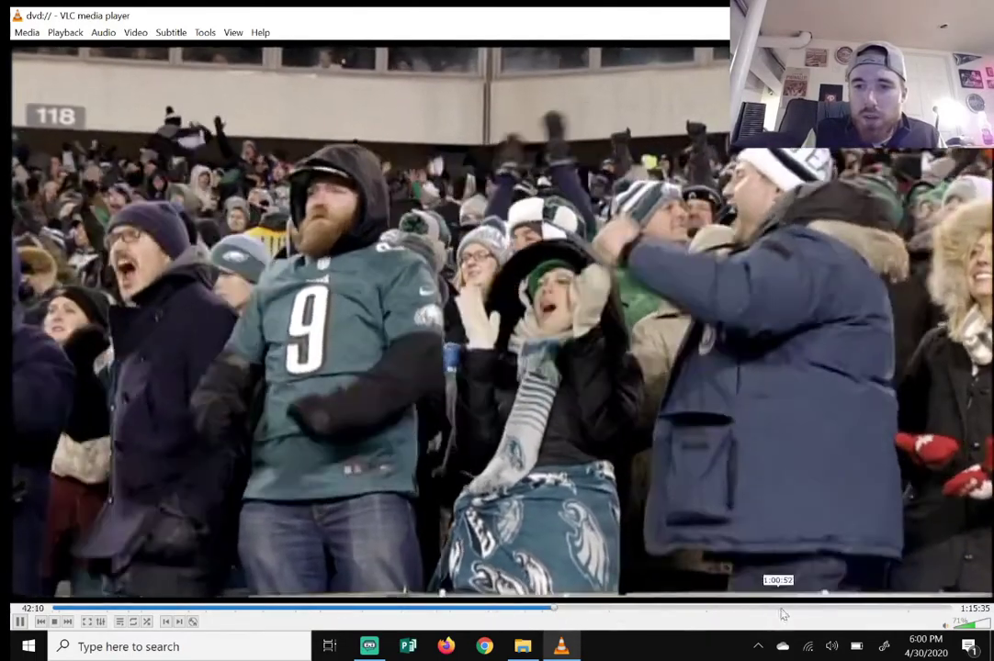
left_click(785, 610)
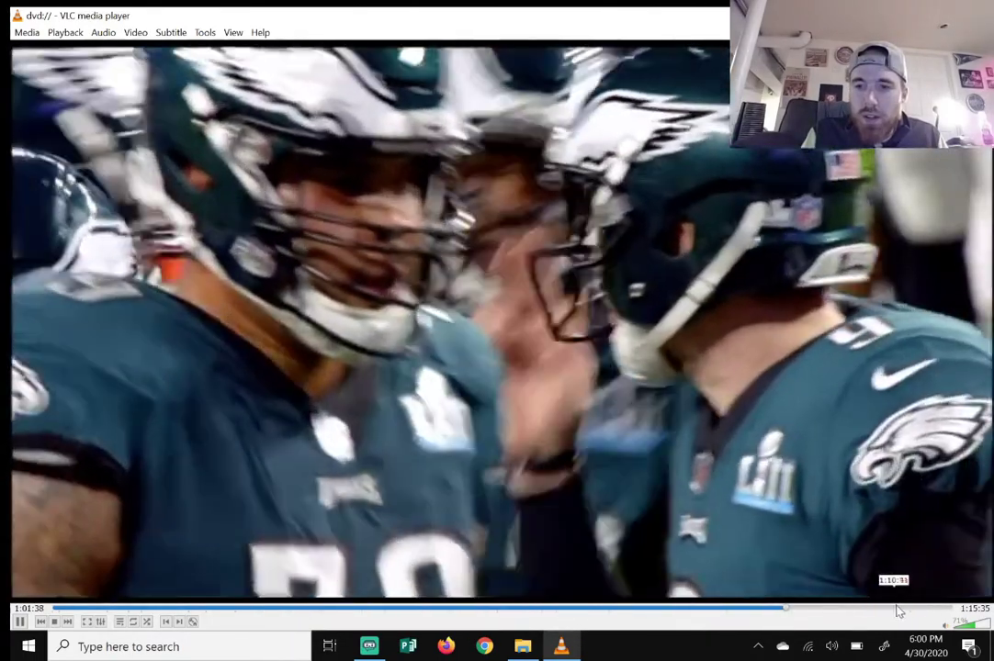
left_click(897, 610)
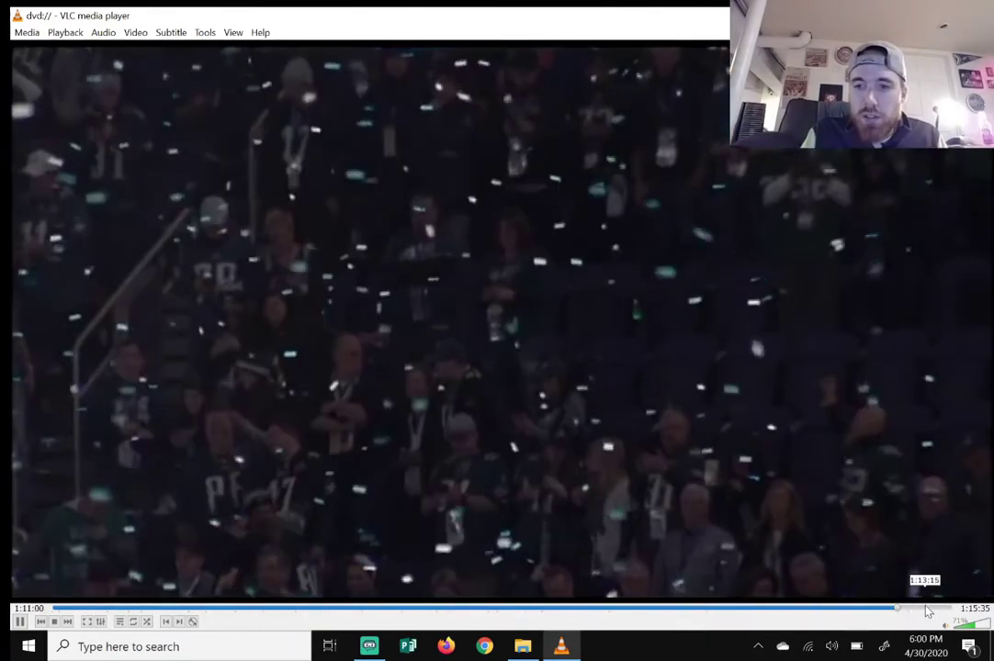
left_click(883, 610)
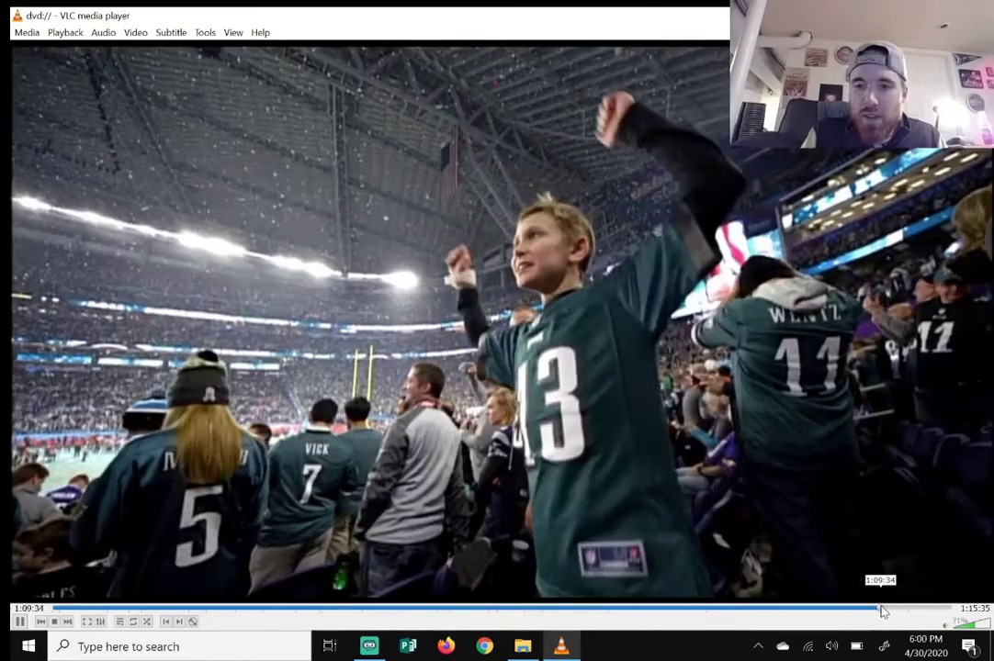